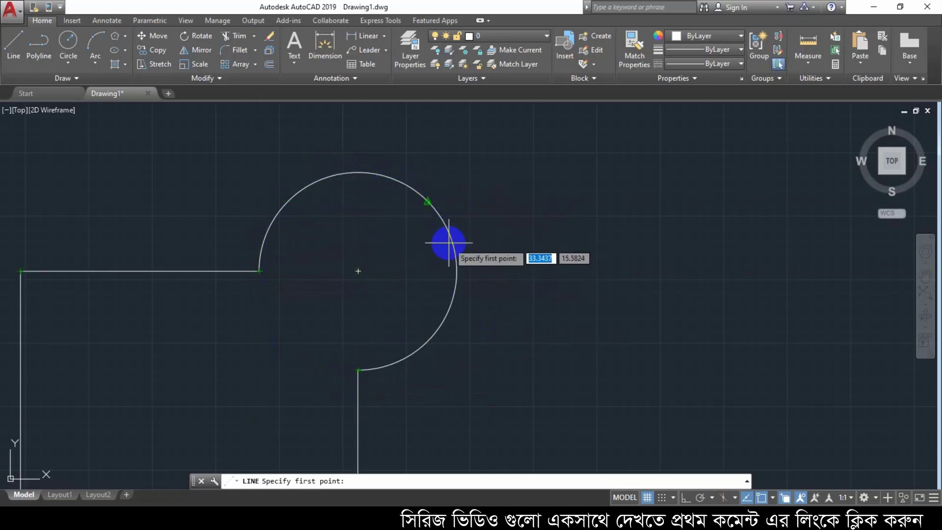
- Turn on the Quadrant and Geometric Center running object snaps
left_click(773, 497)
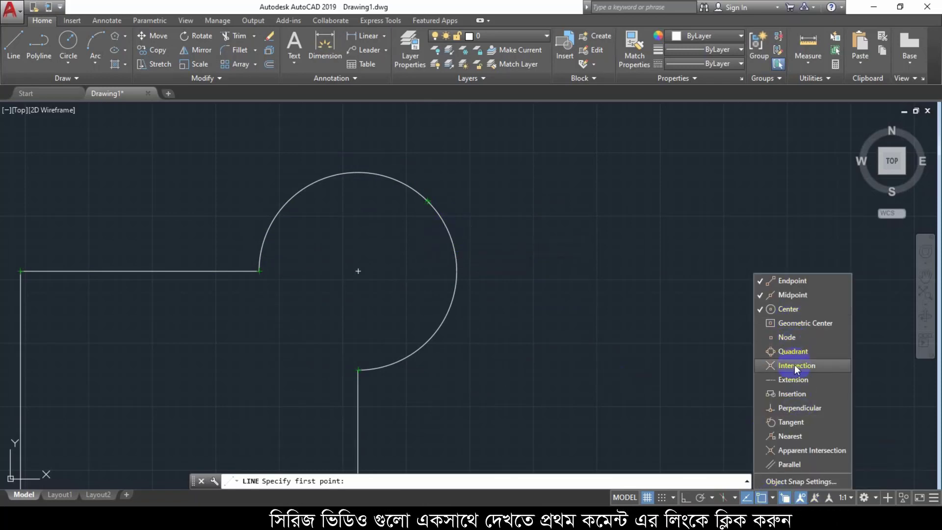
left_click(767, 351)
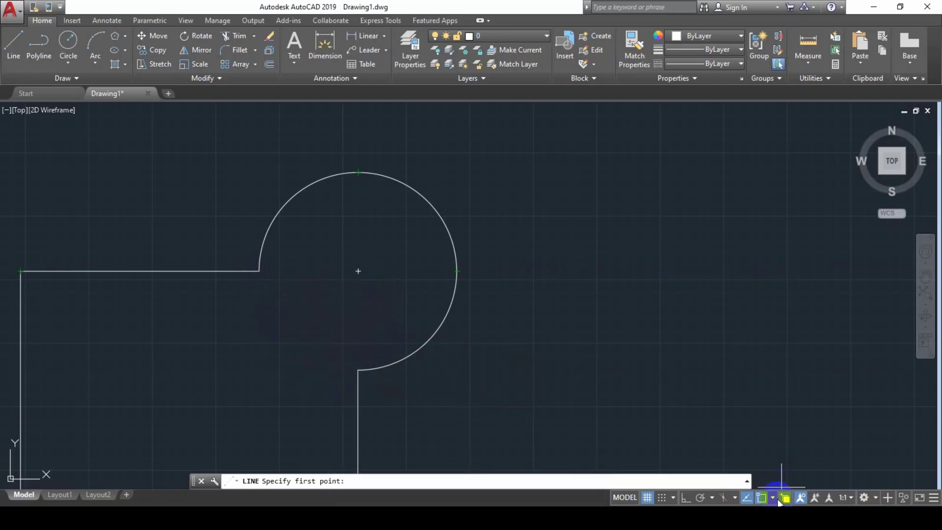
left_click(775, 498)
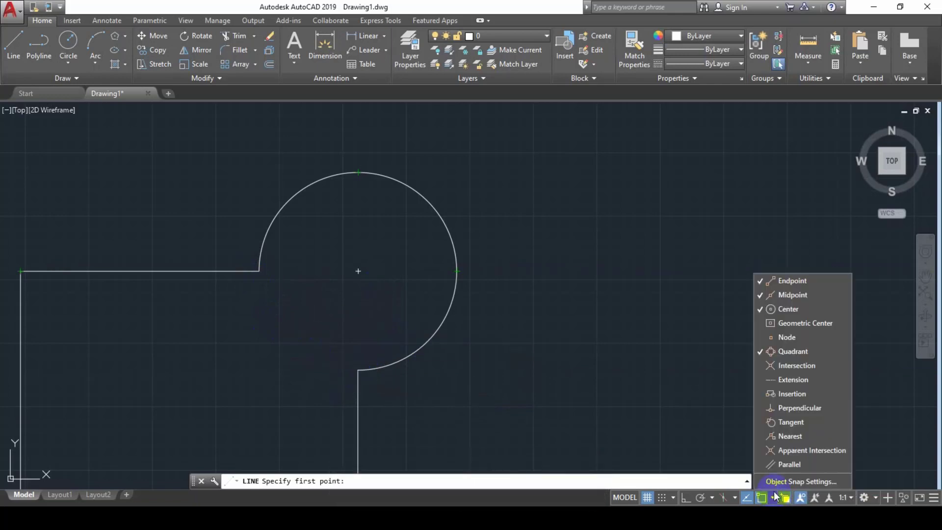
left_click(761, 323)
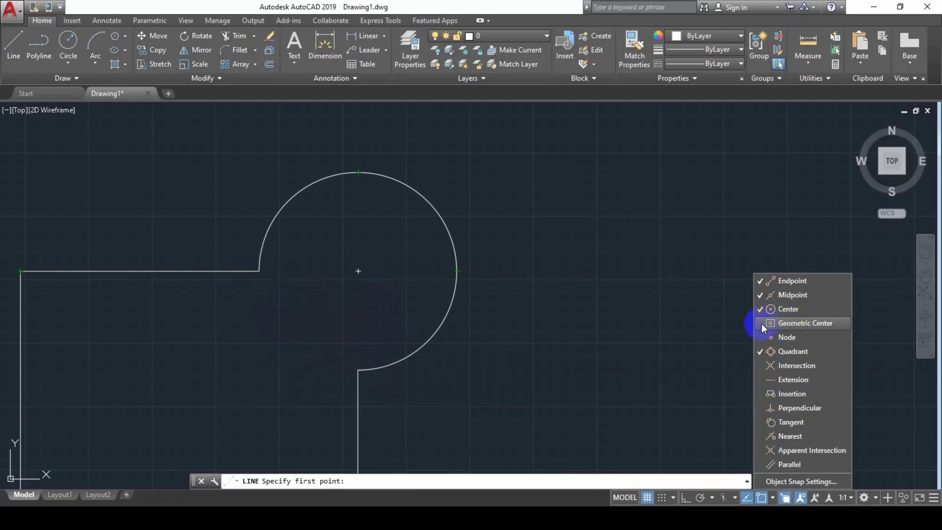
- Cancel the pending line and draw a rectangle in the empty area above the outline with the rounded corner
scroll(672, 328, "down", 4)
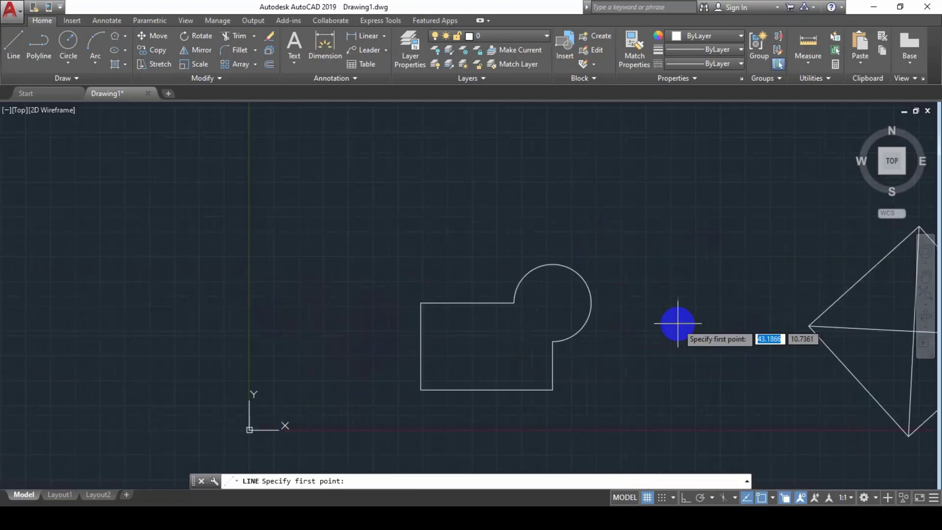
scroll(492, 330, "up", 2)
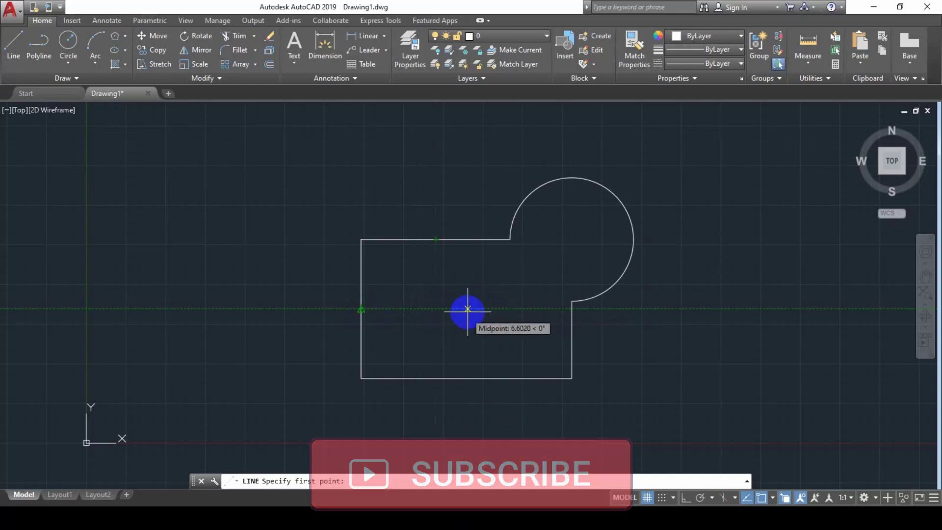
middle_click_drag(474, 307, 453, 416)
scroll(471, 322, "down", 2)
scroll(421, 267, "up", 2)
key("Escape")
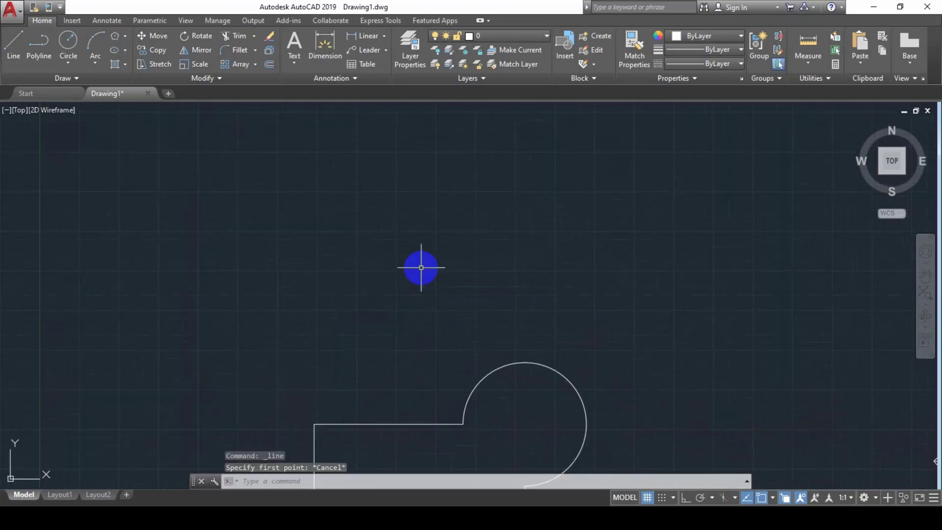
type("rec")
key("Return")
left_click(327, 221)
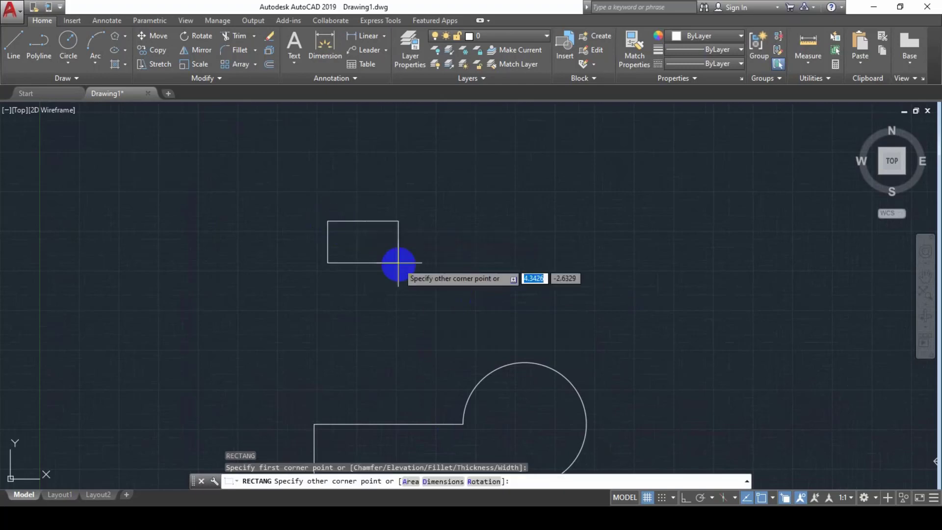
left_click(479, 300)
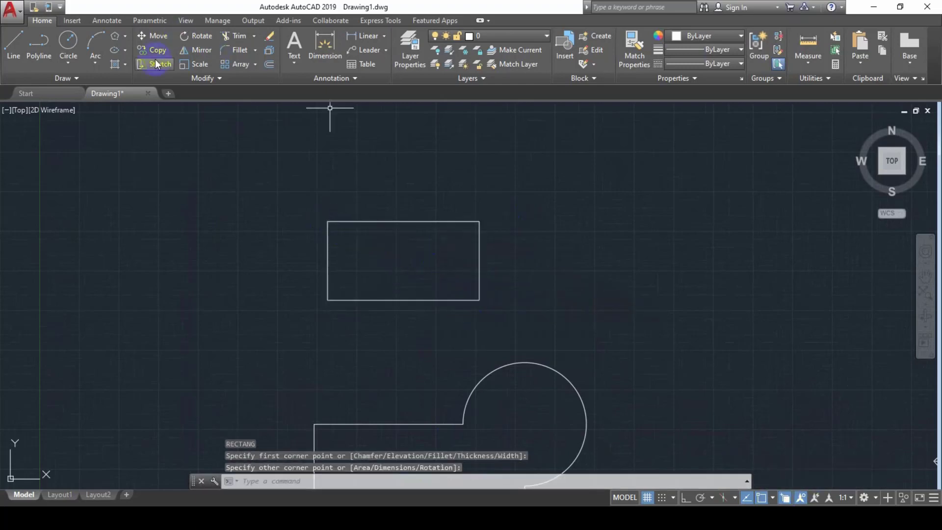
- Start a line and turn on the Node and Intersection running object snaps while its first point is pending
left_click(11, 49)
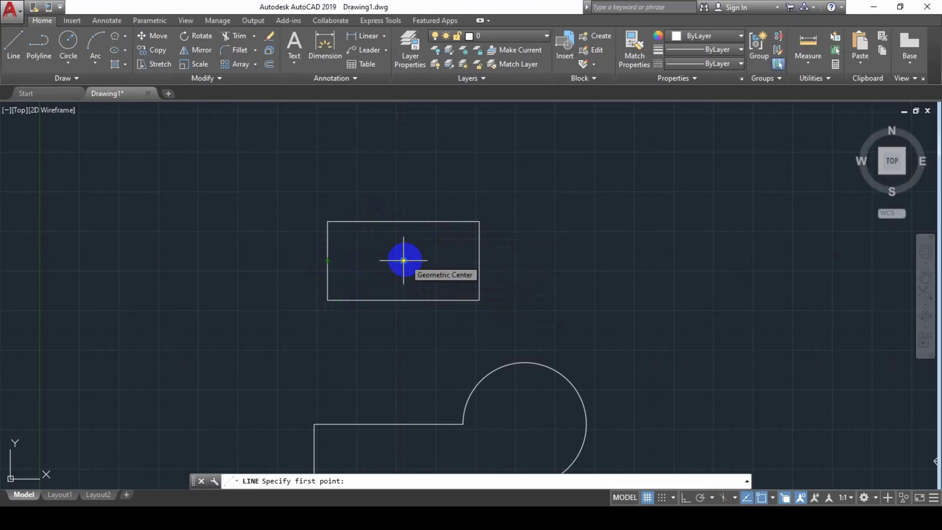
left_click(771, 498)
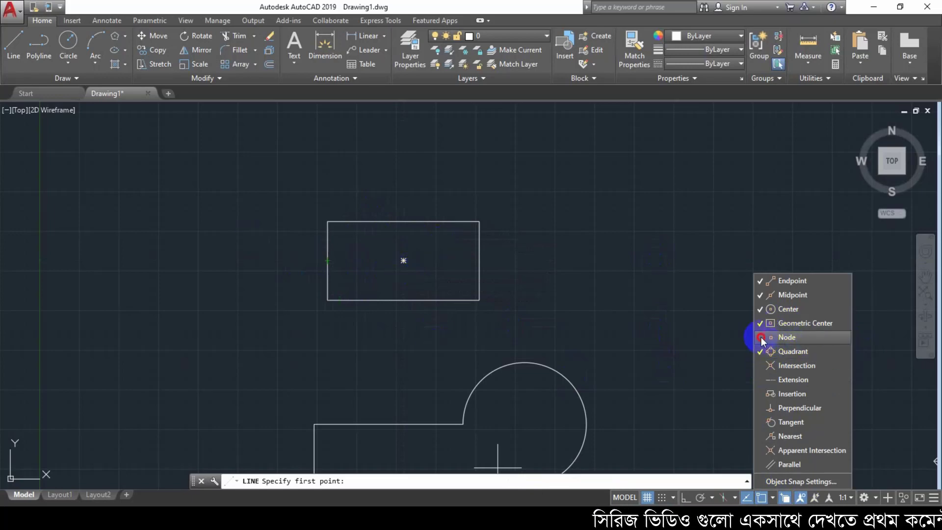
left_click(633, 297)
middle_click_drag(492, 373, 485, 255)
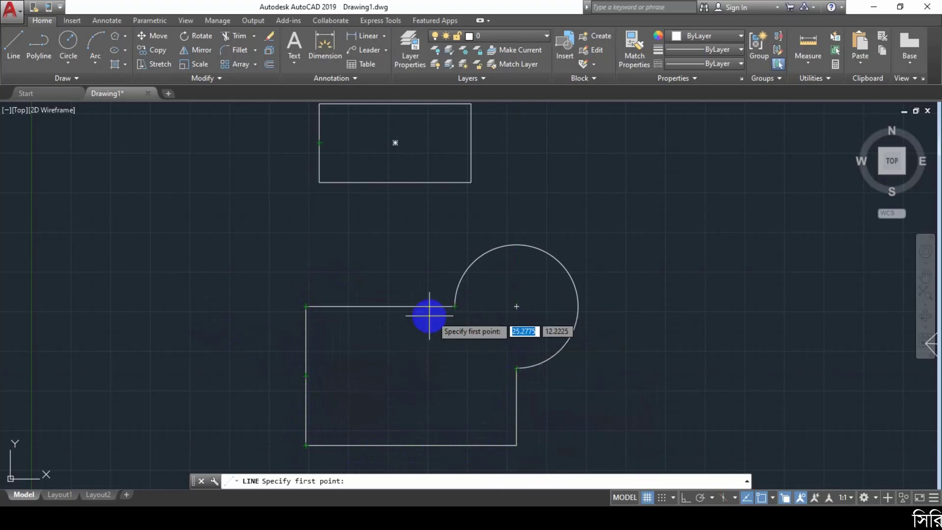
left_click(772, 497)
left_click(773, 497)
left_click(772, 497)
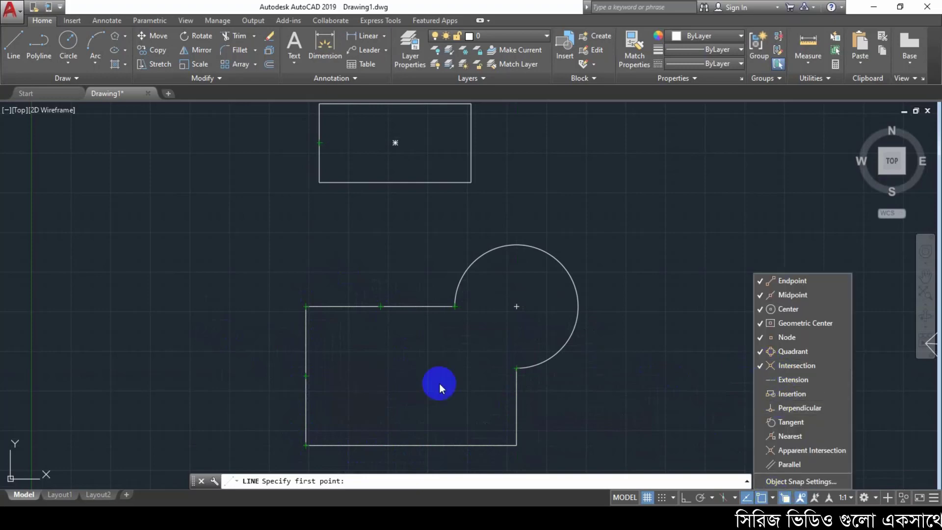
left_click(666, 311)
- Apply a one-time Intersection snap override for the line's first point at the crossing of the diamond's diagonals
mouse_move(801, 364)
middle_mouse_down()
mouse_move(231, 313)
mouse_move(284, 357)
middle_mouse_up()
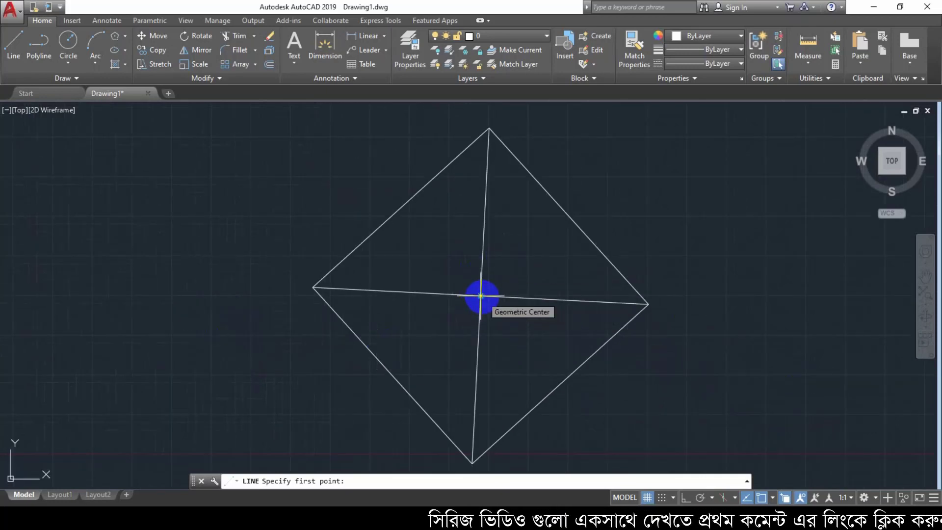
scroll(481, 296, "up", 5)
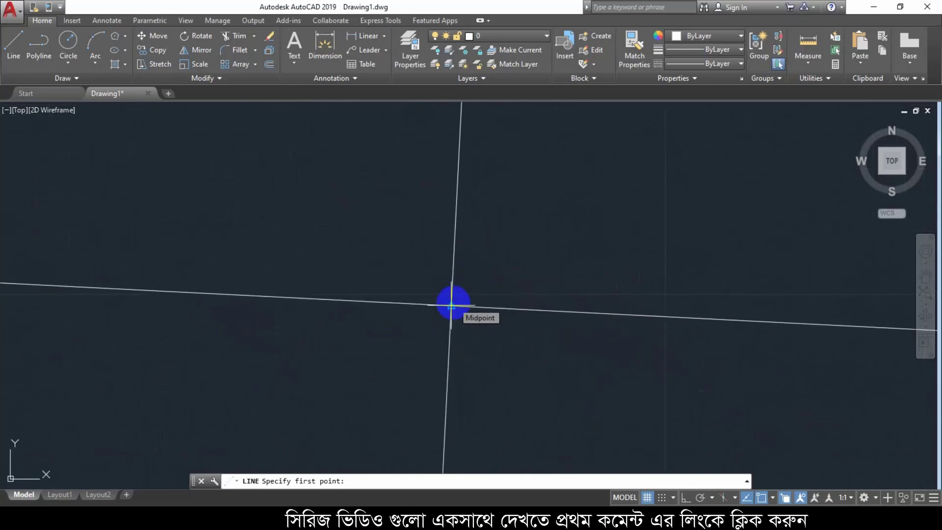
middle_click_drag(451, 305, 395, 362)
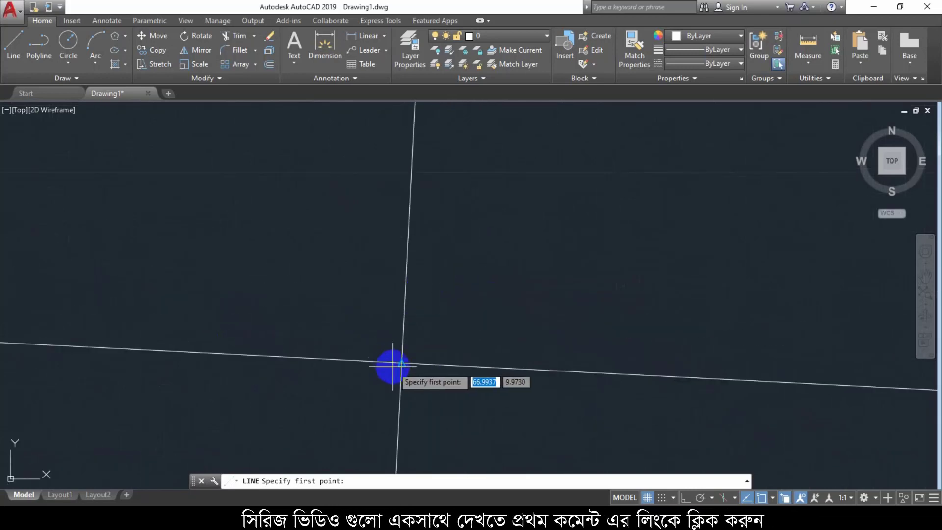
middle_click_drag(397, 417, 399, 372)
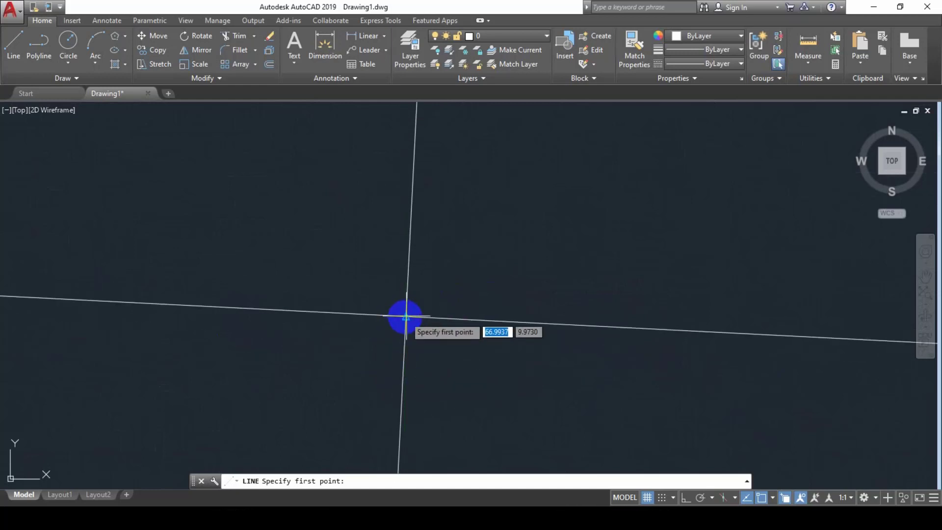
mouse_move(433, 344)
middle_mouse_down()
mouse_move(642, 297)
mouse_move(641, 313)
mouse_move(614, 322)
mouse_move(384, 311)
mouse_move(381, 300)
middle_mouse_up()
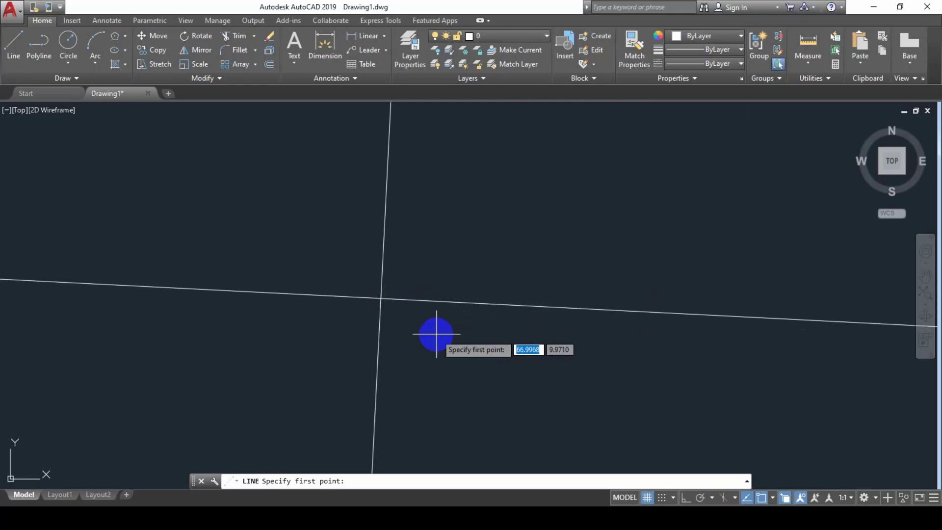
right_click(436, 334, "shift")
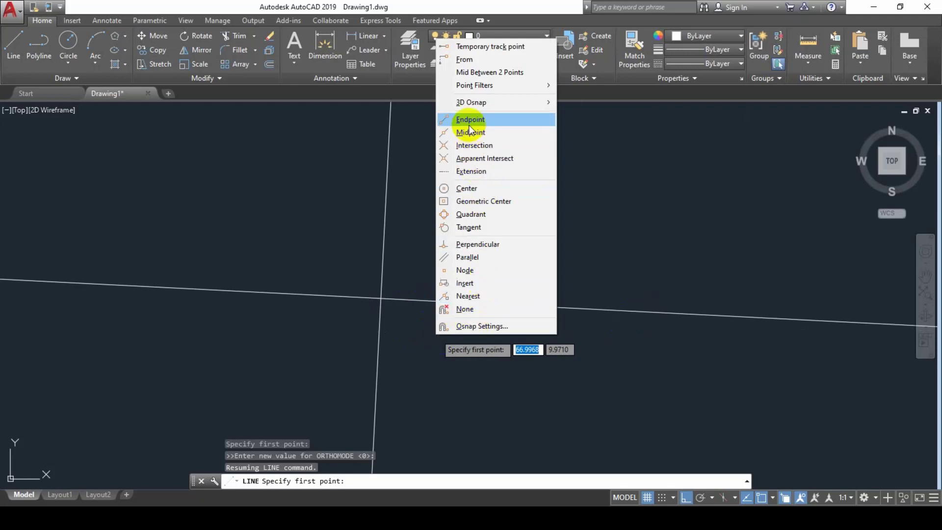
left_click(461, 146)
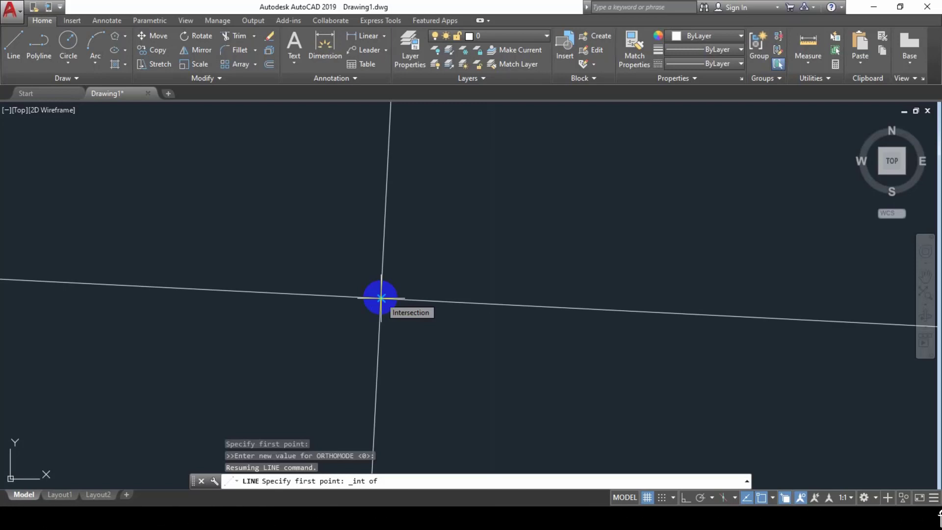
- Try a one-time Midpoint snap override for the line's first point
mouse_move(380, 298)
middle_mouse_down()
mouse_move(404, 372)
mouse_move(481, 338)
middle_mouse_up()
scroll(407, 374, "down", 3)
scroll(408, 374, "down", 3)
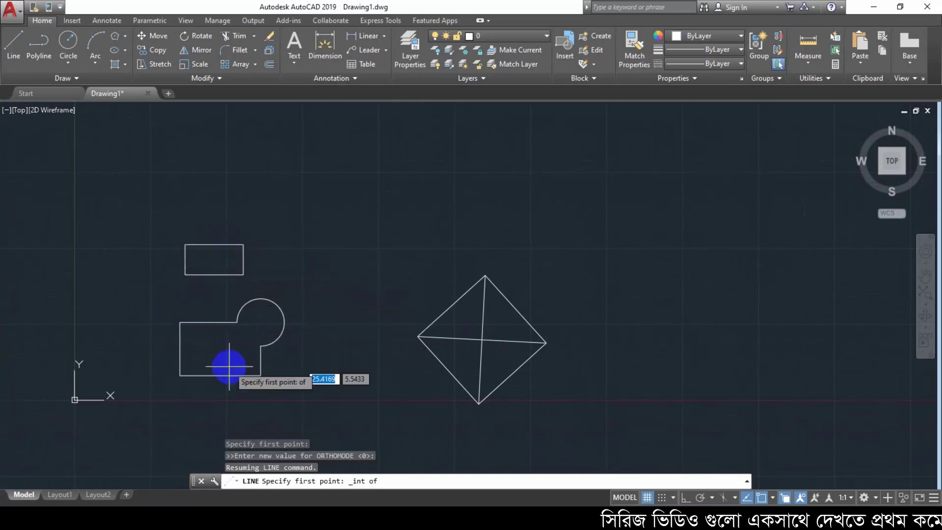
scroll(211, 338, "up", 4)
scroll(213, 344, "down", 4)
middle_click_drag(212, 344, 190, 342)
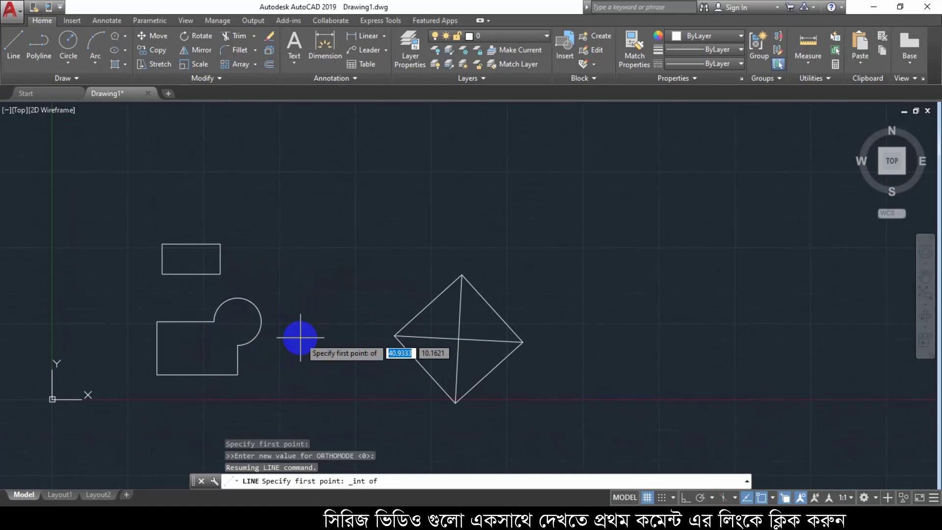
right_click(301, 338, "shift")
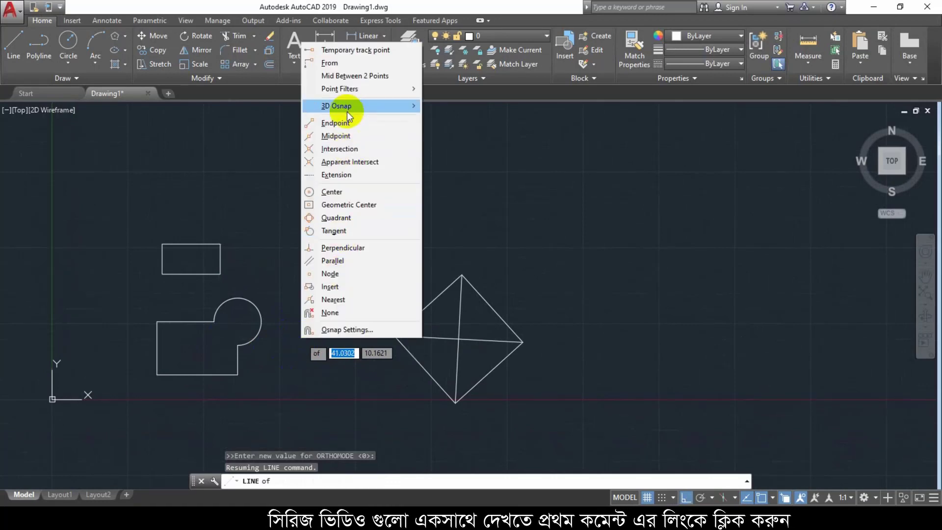
left_click(336, 136)
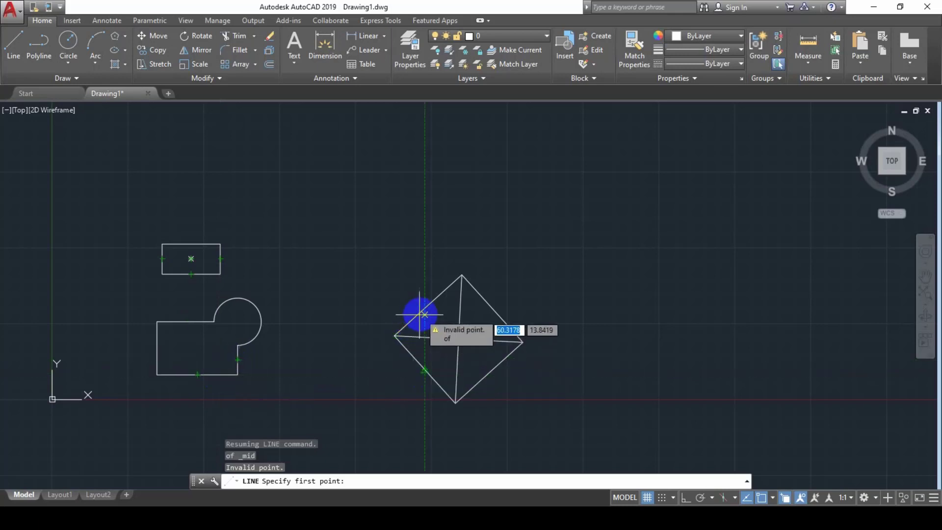
- Turn on the Extension running object snap and cancel the unfinished line
scroll(402, 311, "up", 2)
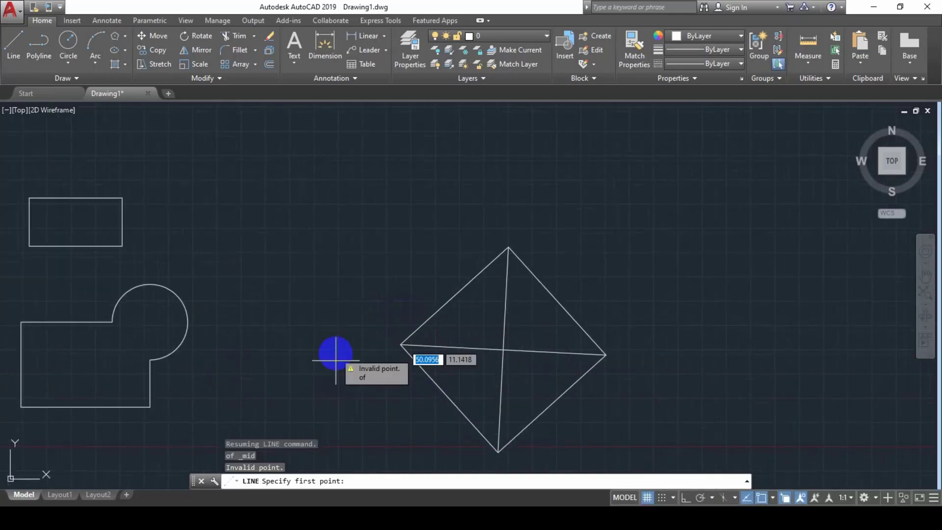
left_click(772, 497)
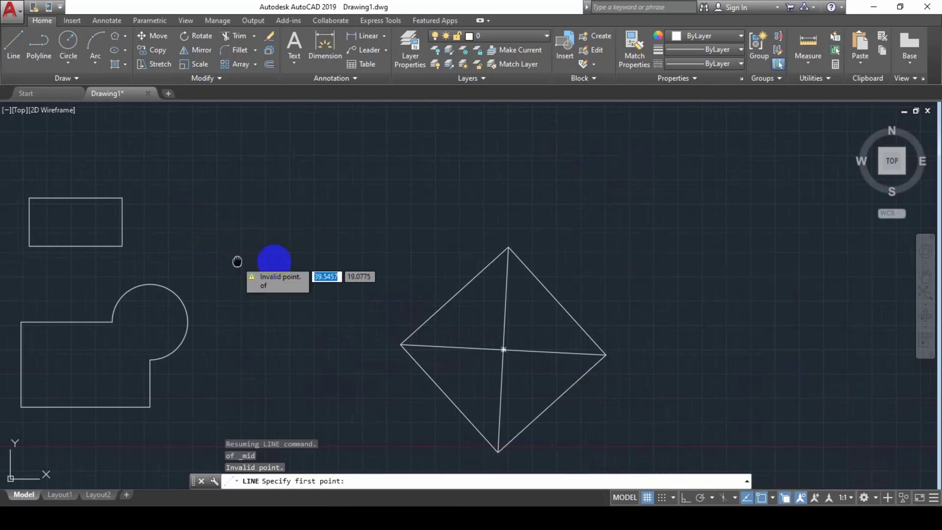
middle_click_drag(237, 261, 347, 261)
key("Escape")
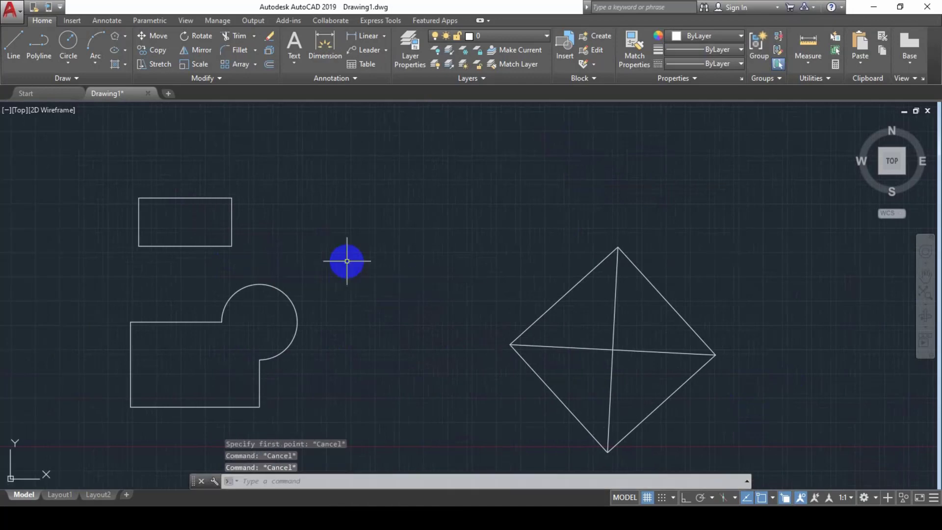
- Draw an arc from the left endpoint of the outline's arc, following its extension path towards the arc's lower endpoint
scroll(222, 314, "up", 2)
middle_click_drag(220, 311, 216, 277)
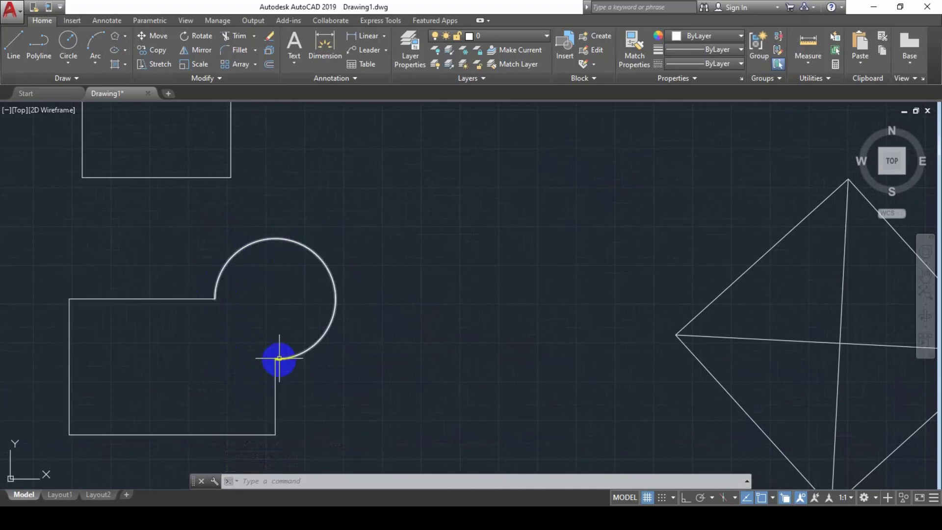
left_click(95, 48)
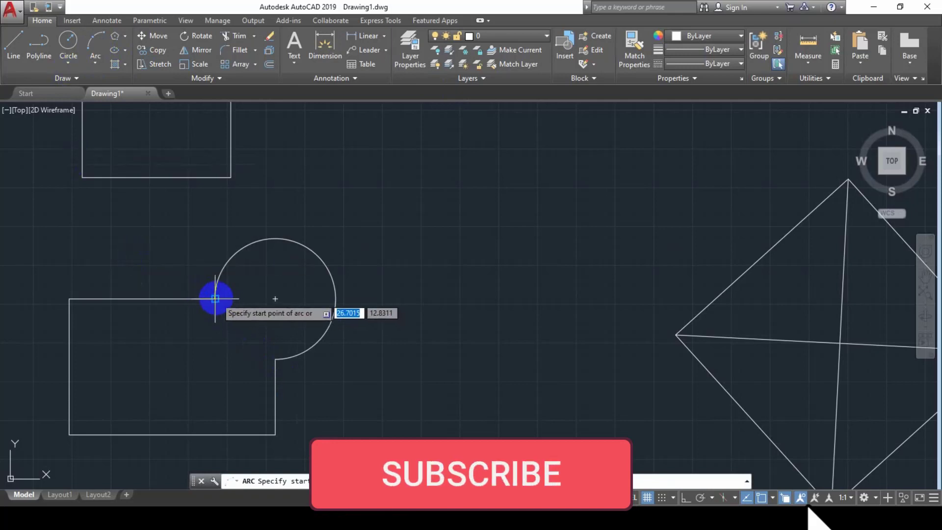
scroll(215, 299, "up", 2)
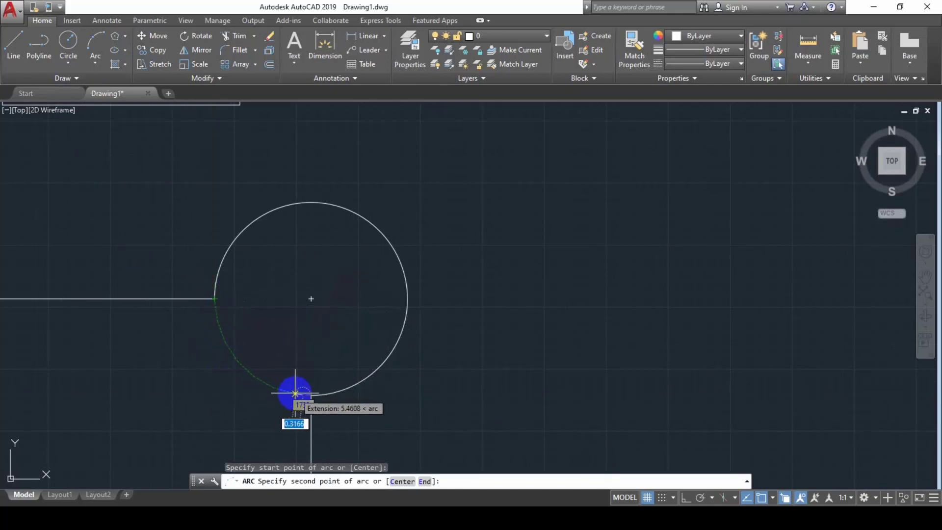
left_click(295, 393)
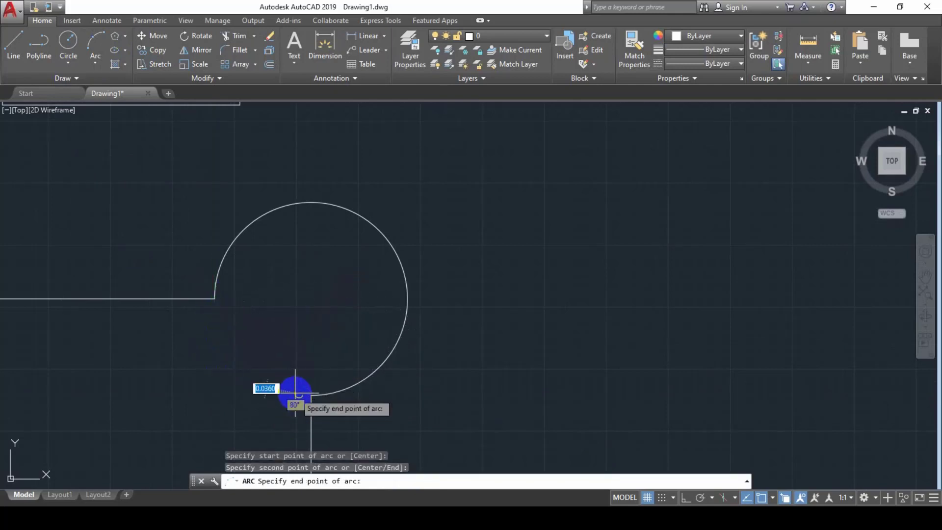
left_click(223, 303)
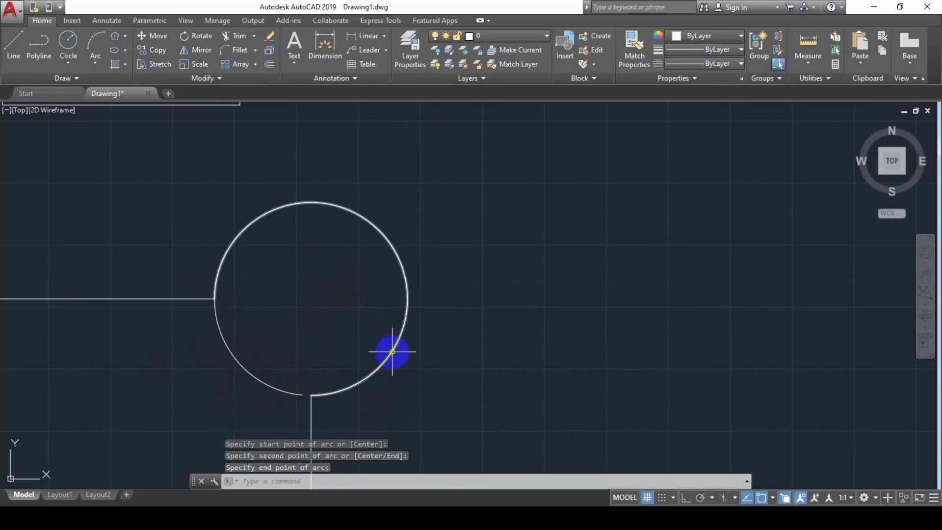
- Delete the arc just drawn along the extension path
key("Escape")
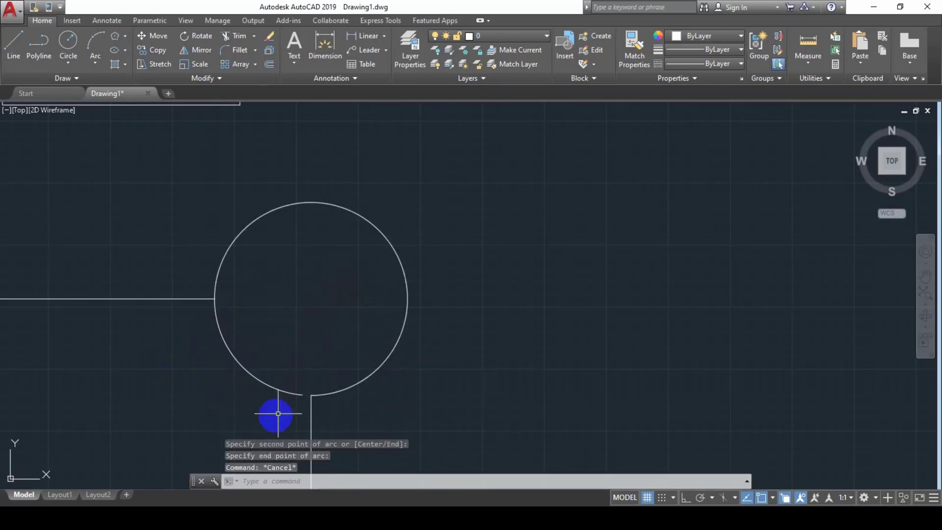
left_click(255, 396)
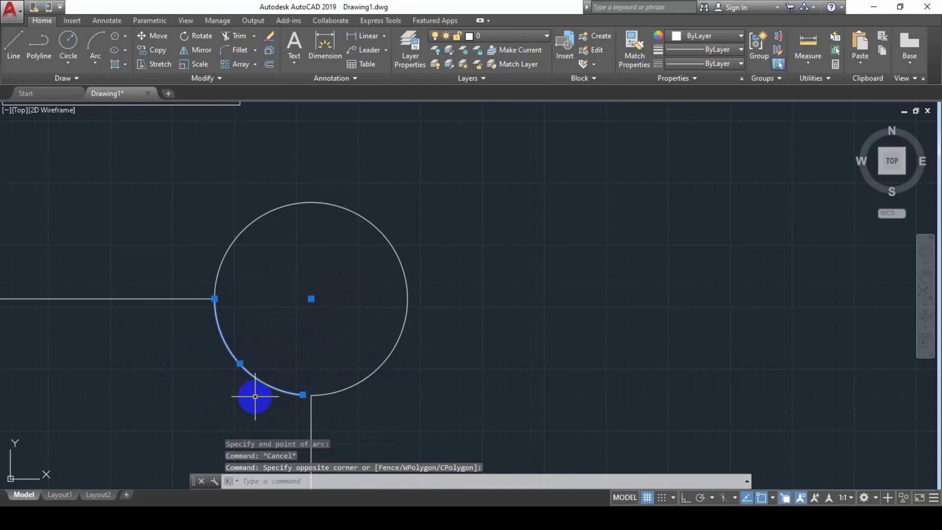
key("Delete")
- Start an arc and turn on the Insertion, Perpendicular and Tangent running object snaps
left_click(95, 43)
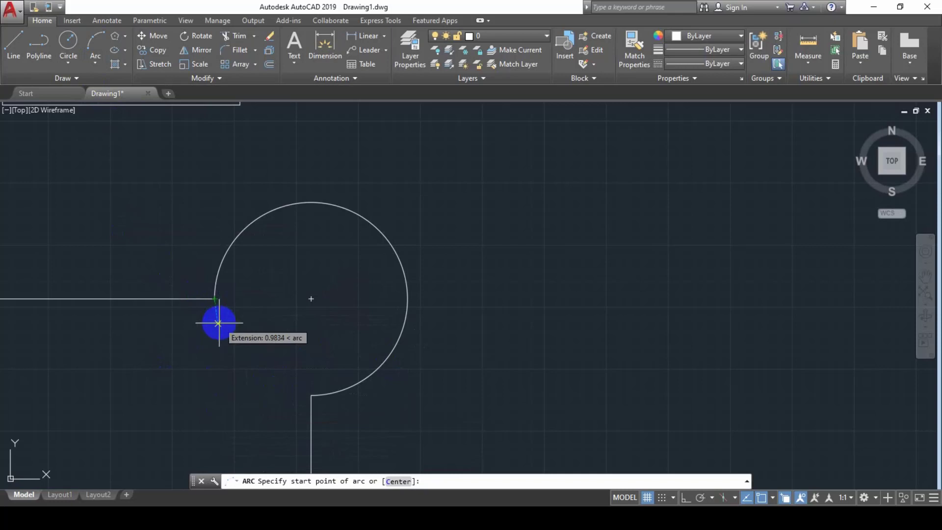
left_click(772, 497)
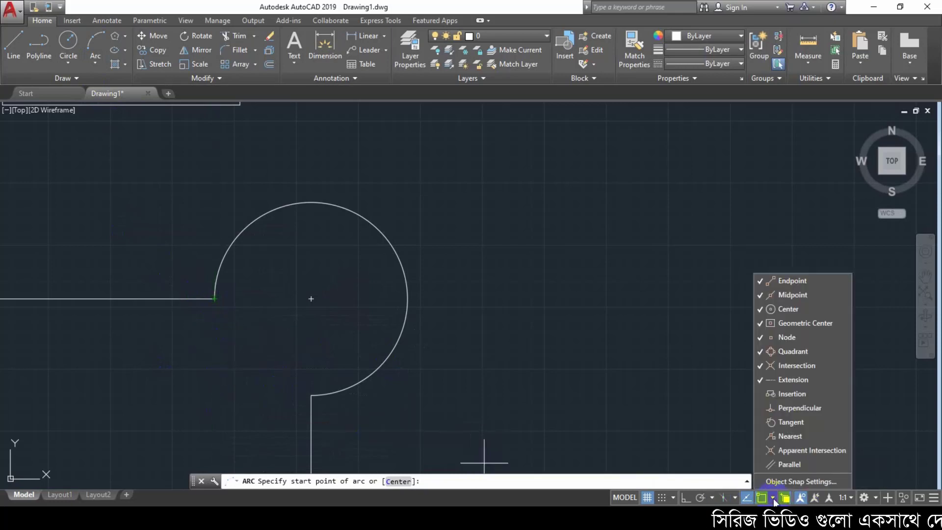
left_click(758, 393)
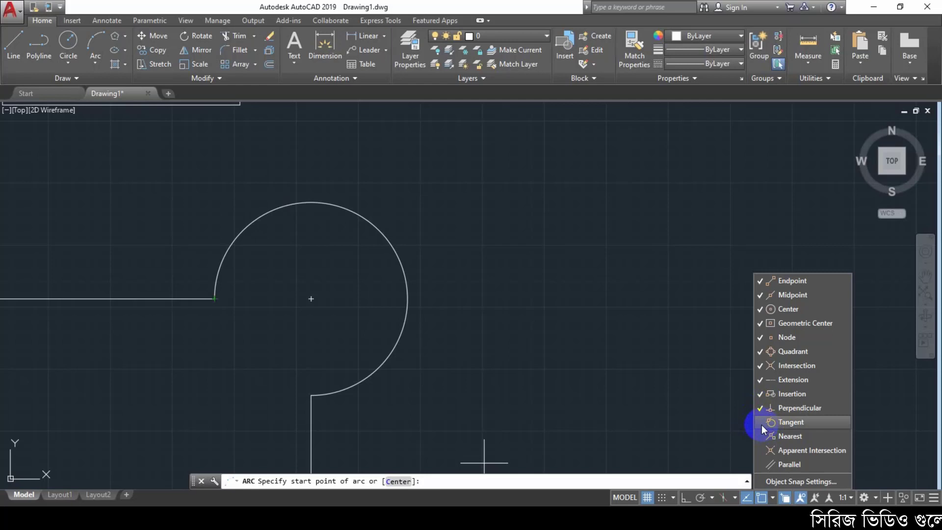
left_click(762, 423)
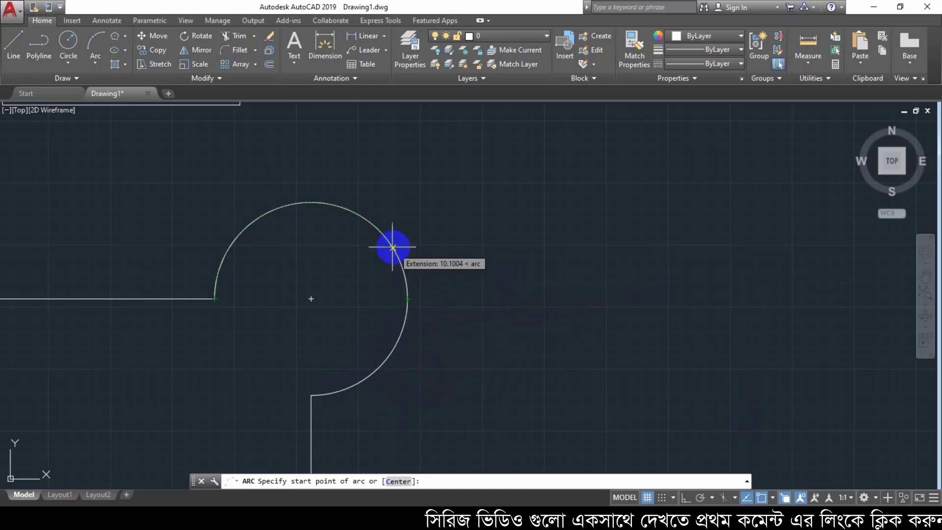
- Start a Tan, Tan, Radius circle and preview its first tangent point on the outline's arc
left_click(3, 53)
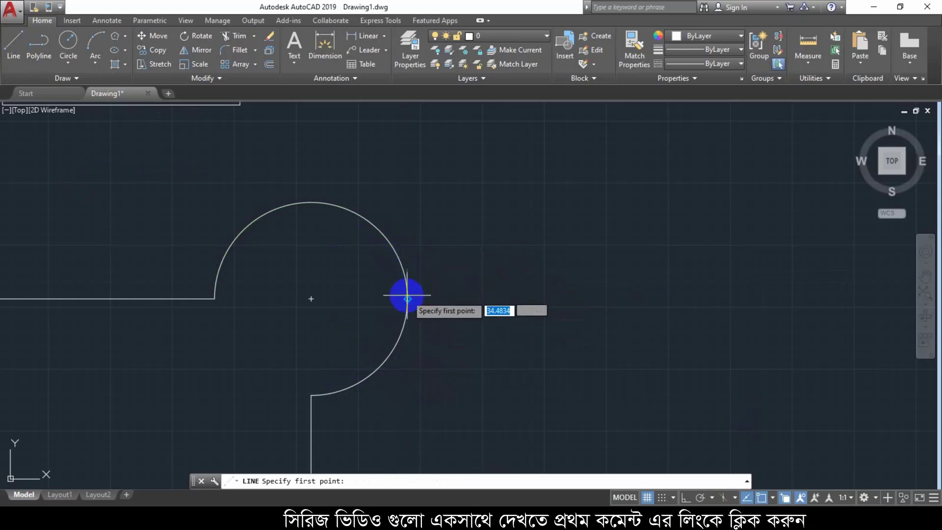
left_click(69, 67)
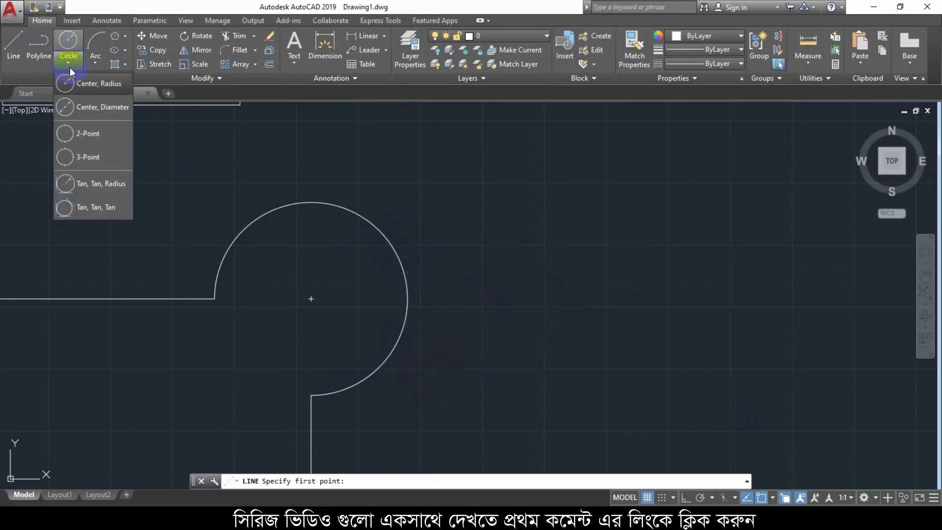
left_click(94, 189)
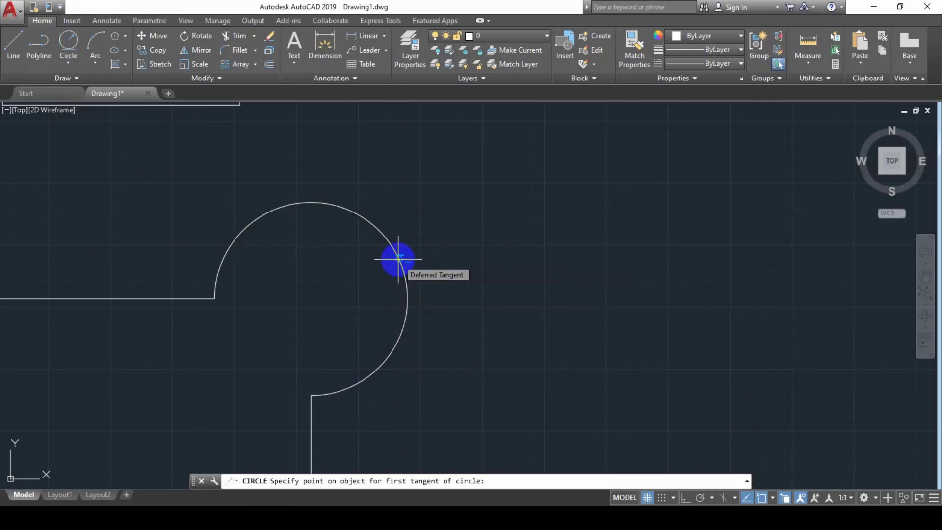
- Turn on the Endpoint and Midpoint running object snaps and bring all the sample shapes into view
left_click(773, 497)
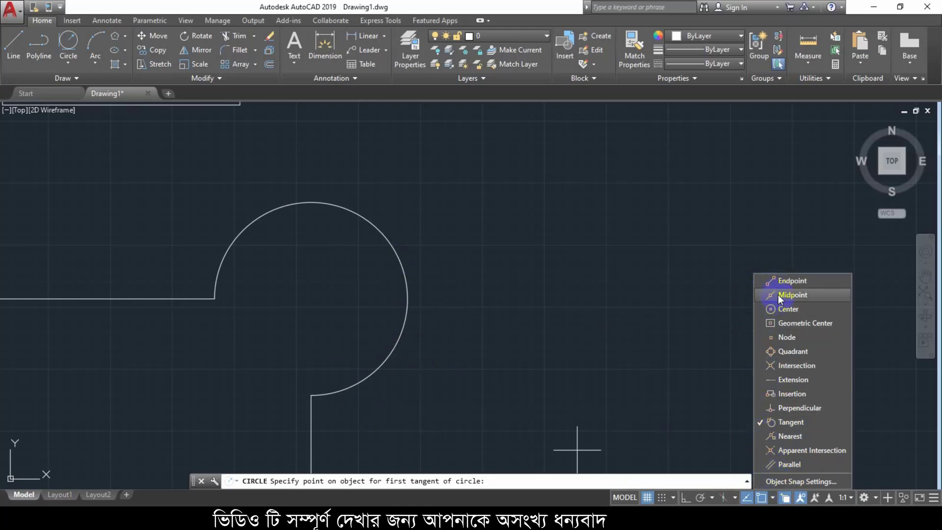
left_click(765, 281)
left_click(764, 295)
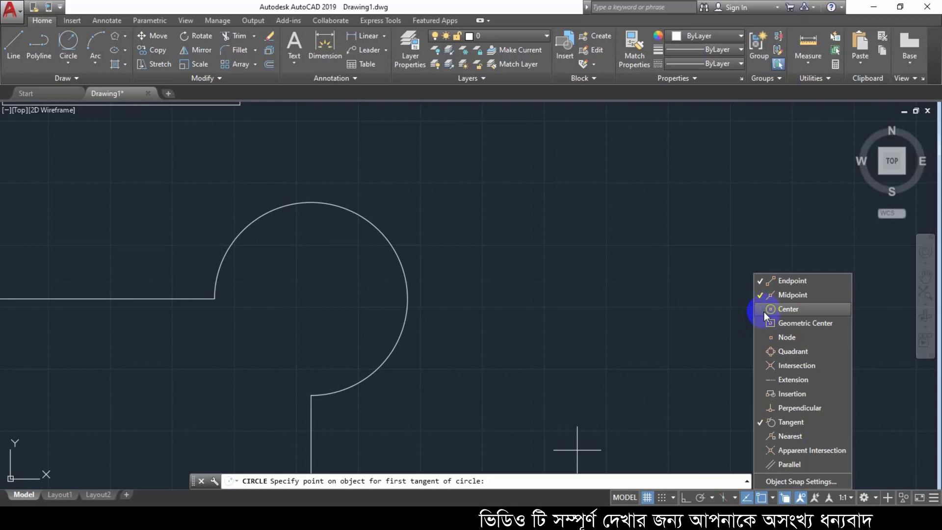
scroll(588, 351, "down", 5)
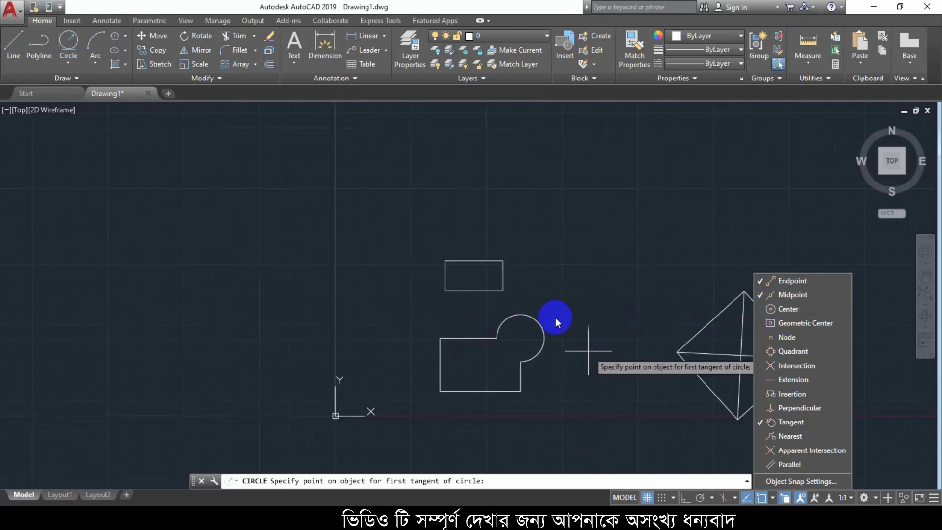
left_click(613, 314)
mouse_move(675, 339)
middle_mouse_down()
mouse_move(563, 326)
mouse_move(426, 346)
mouse_move(448, 354)
middle_mouse_up()
scroll(515, 337, "up", 2)
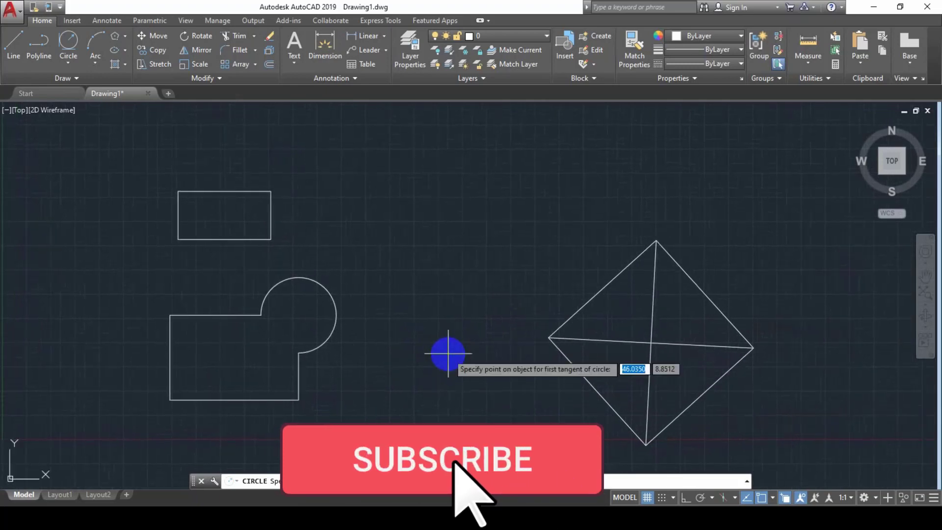